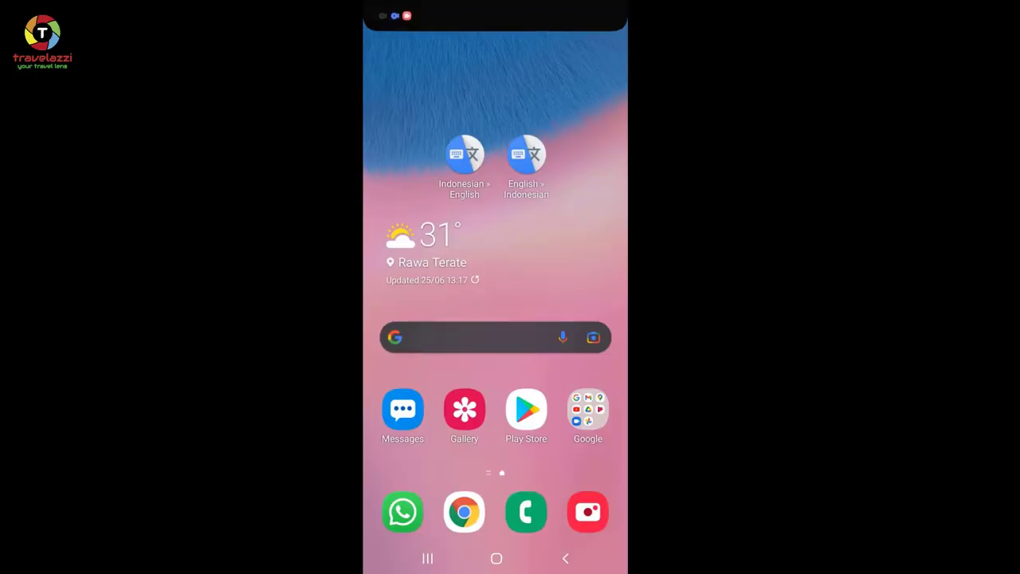
Swipe down twice from the top to expand the phone's full Quick Settings panel
{"action": "left_click_drag", "start_coordinate": [495, 6], "coordinate": [495, 335]}
{"action": "left_click_drag", "start_coordinate": [494, 239], "coordinate": [495, 478]}
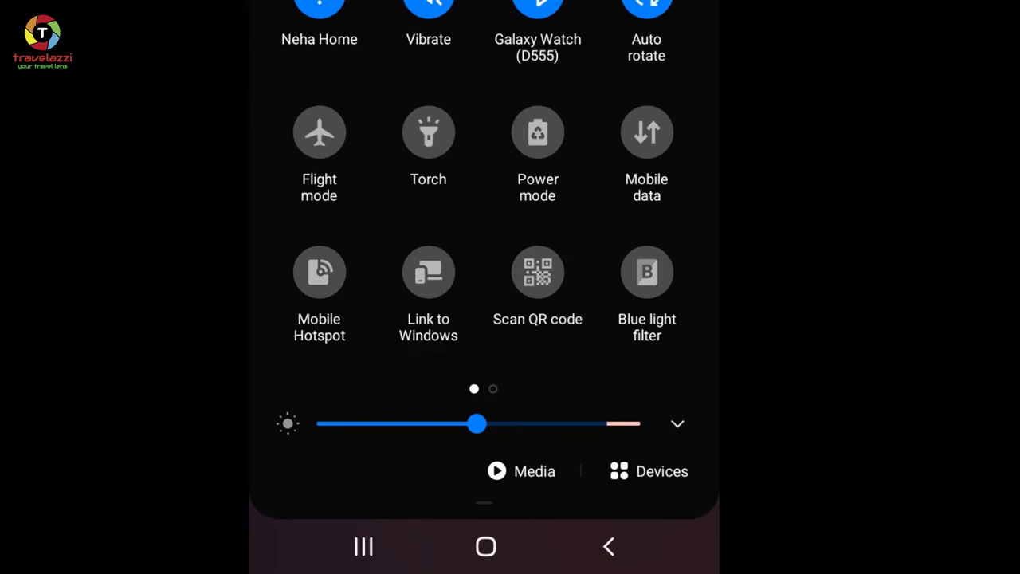
Launch Link to Windows from its Quick Settings tile on the phone
{"action": "left_click", "coordinate": [428, 272]}
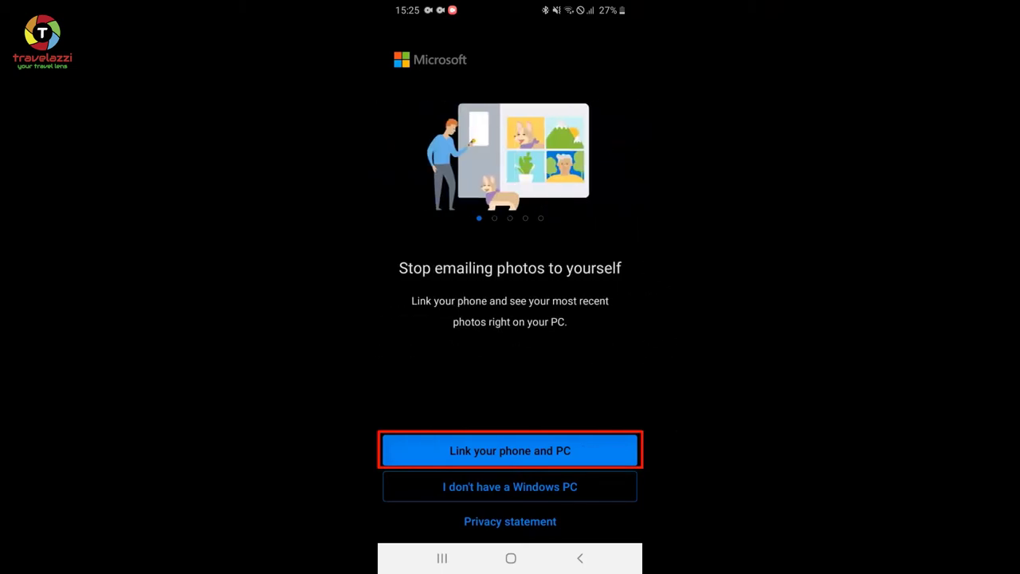
Choose 'Link your phone and PC' on the phone, then open Microsoft Edge on the PC
{"action": "left_click", "coordinate": [510, 450]}
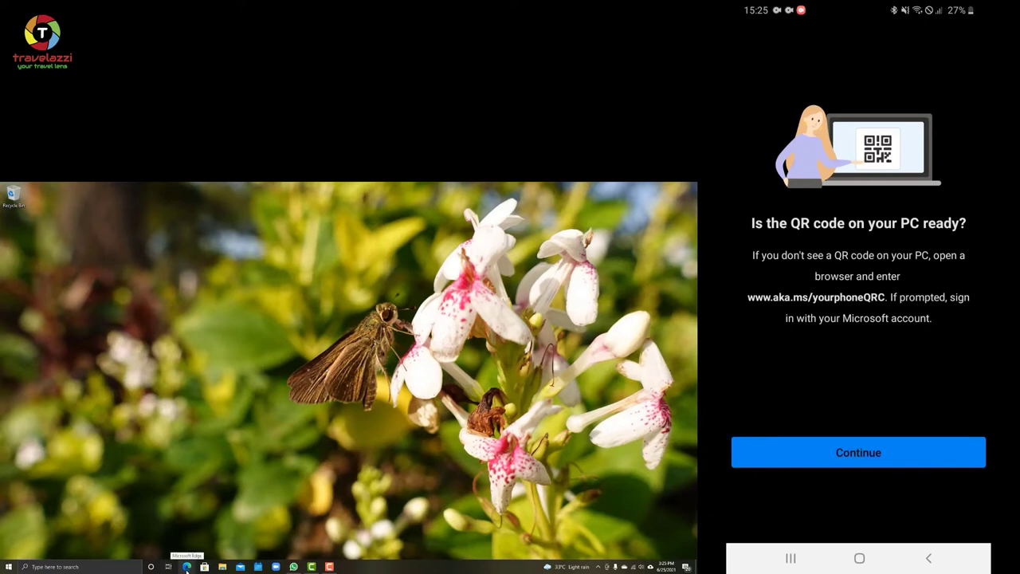
{"action": "left_click", "coordinate": [187, 566]}
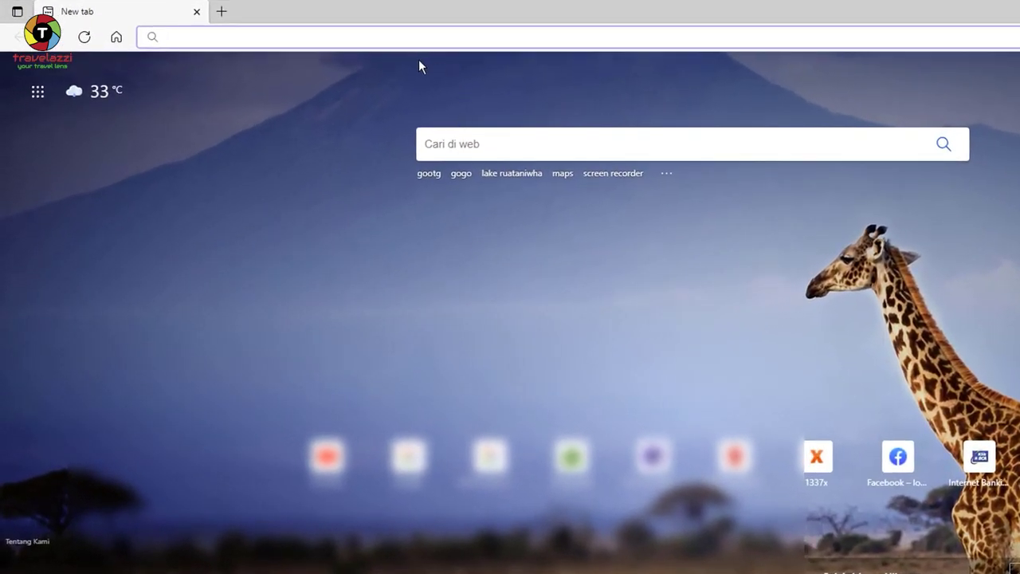
{"action": "left_click", "coordinate": [393, 38]}
{"action": "type", "text": "www."}
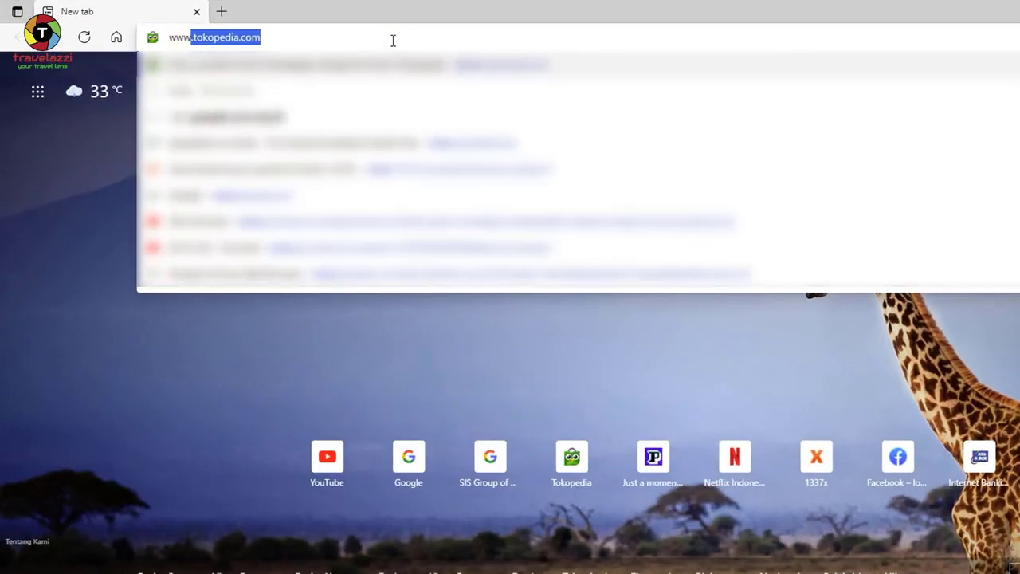
{"action": "type", "text": "t"}
{"action": "type", "text": "aka"}
{"action": "type", "text": "."}
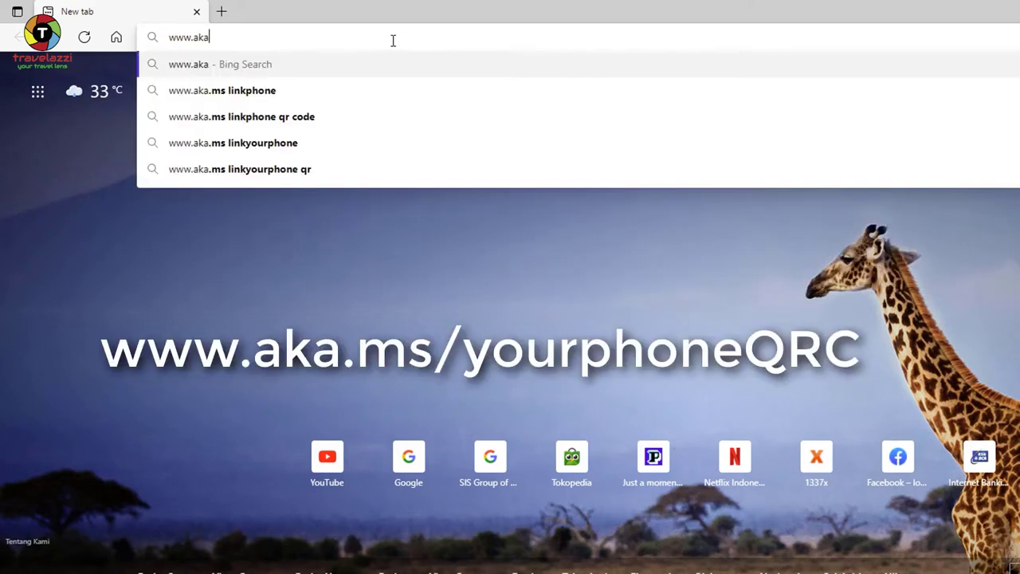
{"action": "type", "text": "ms"}
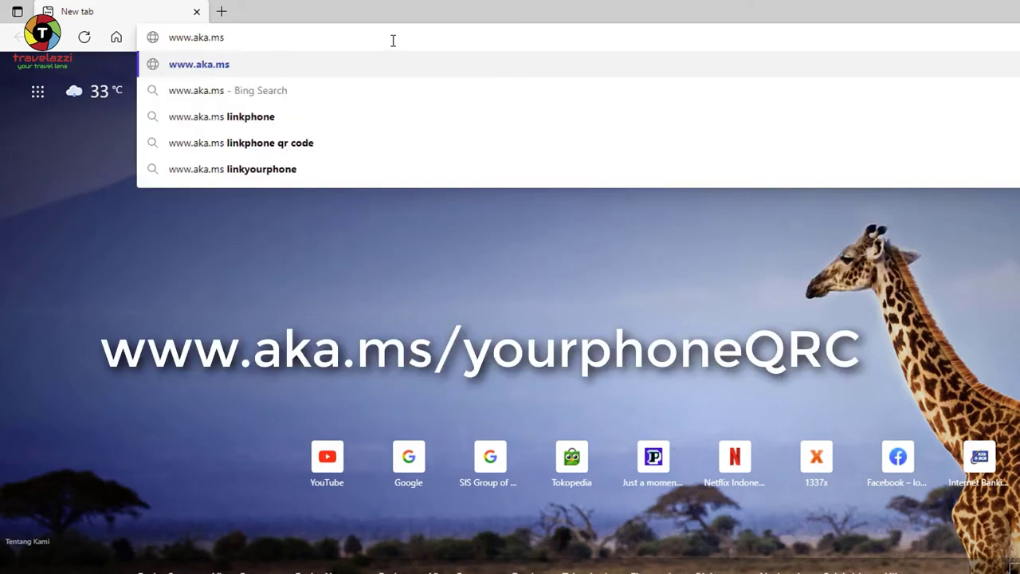
{"action": "type", "text": "/"}
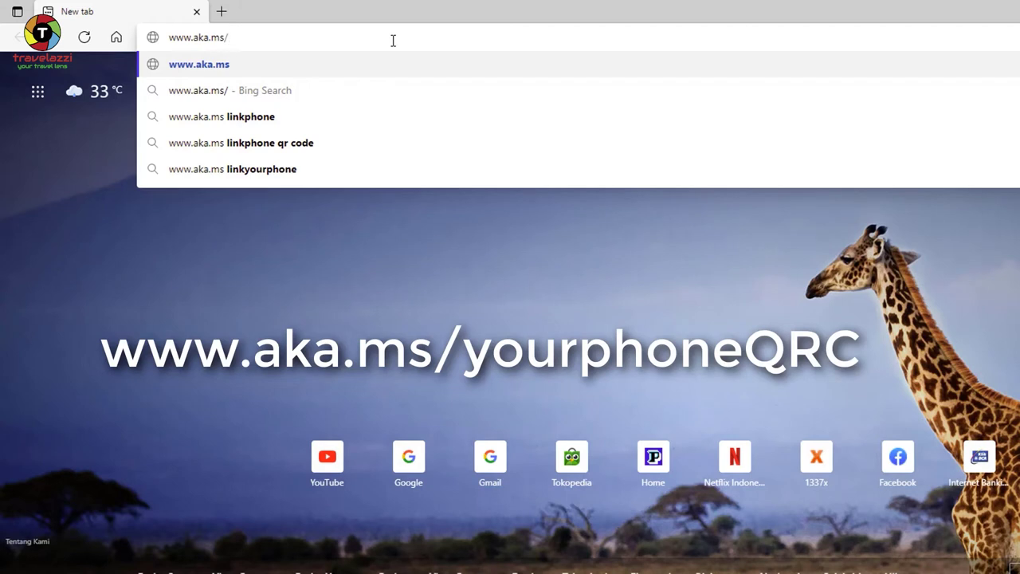
{"action": "type", "text": "your"}
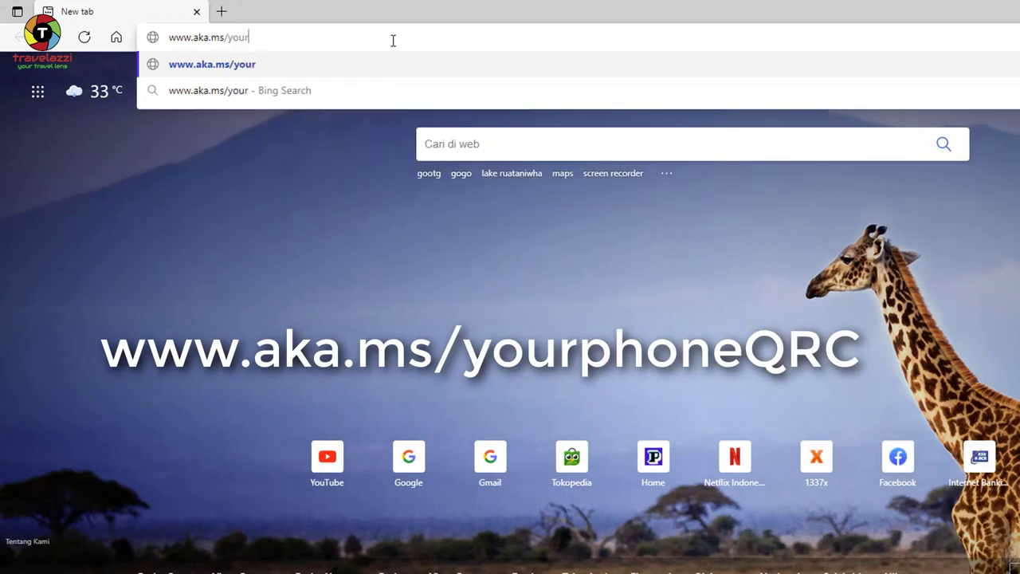
{"action": "type", "text": "phone"}
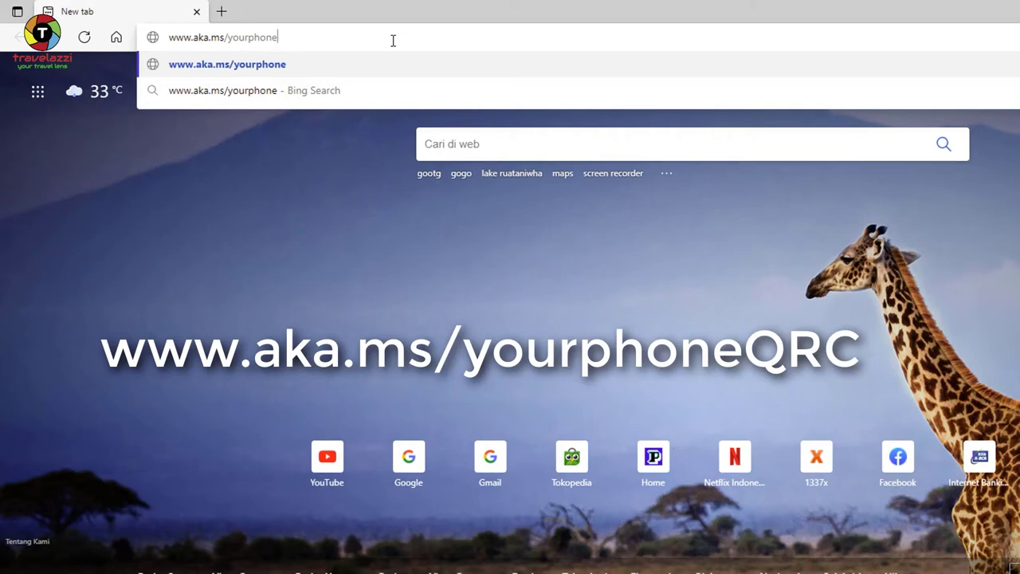
{"action": "type", "text": "QR"}
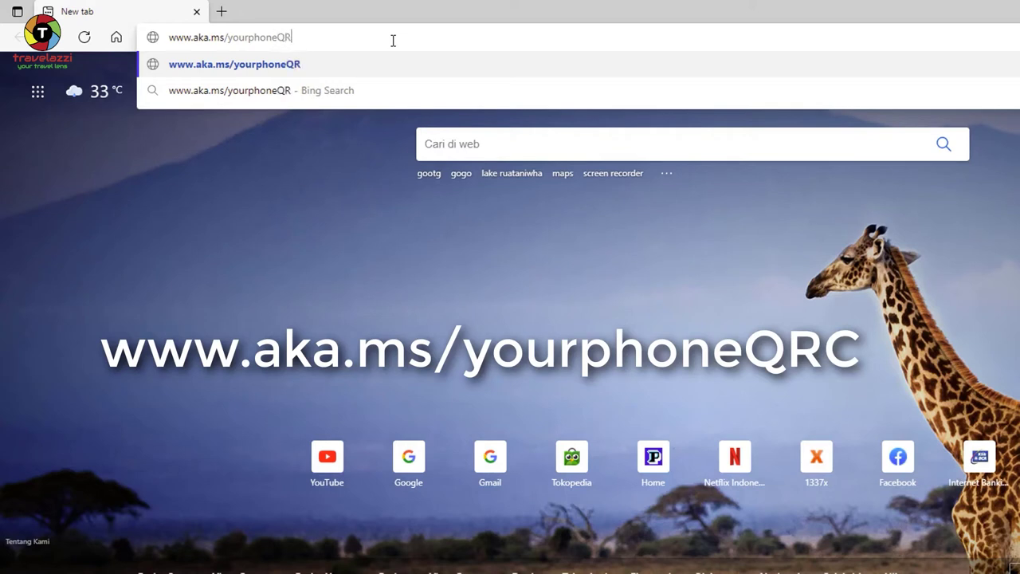
{"action": "type", "text": "C"}
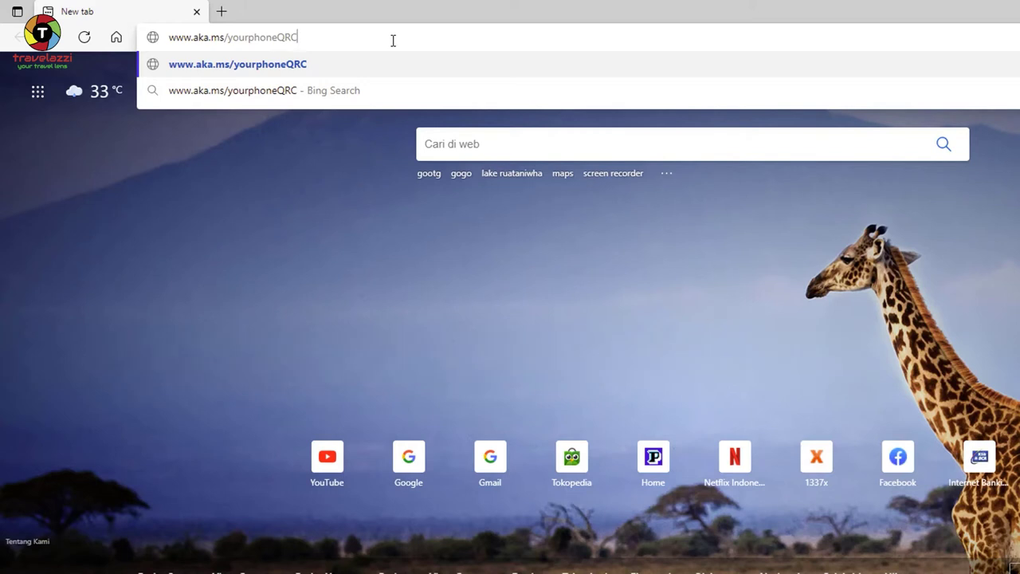
{"action": "key", "text": "Return"}
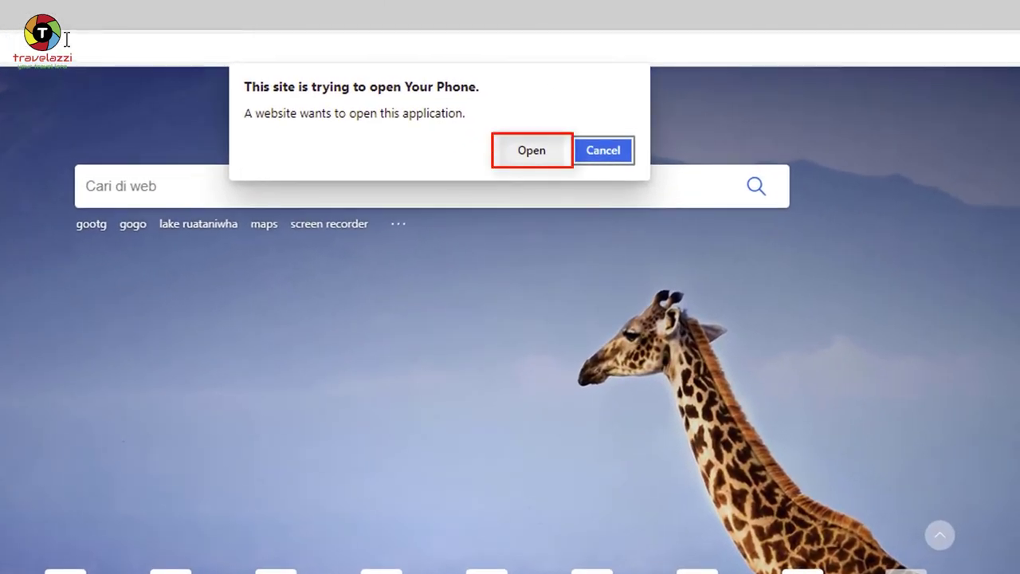
Allow the site to open Your Phone and confirm launching the app
{"action": "left_click", "coordinate": [522, 154]}
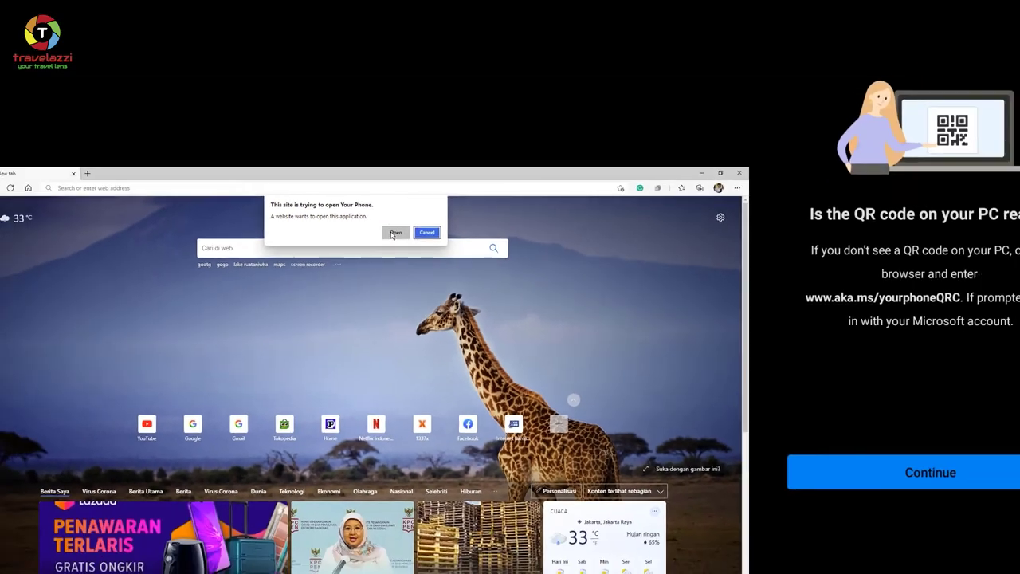
{"action": "left_click", "coordinate": [379, 238]}
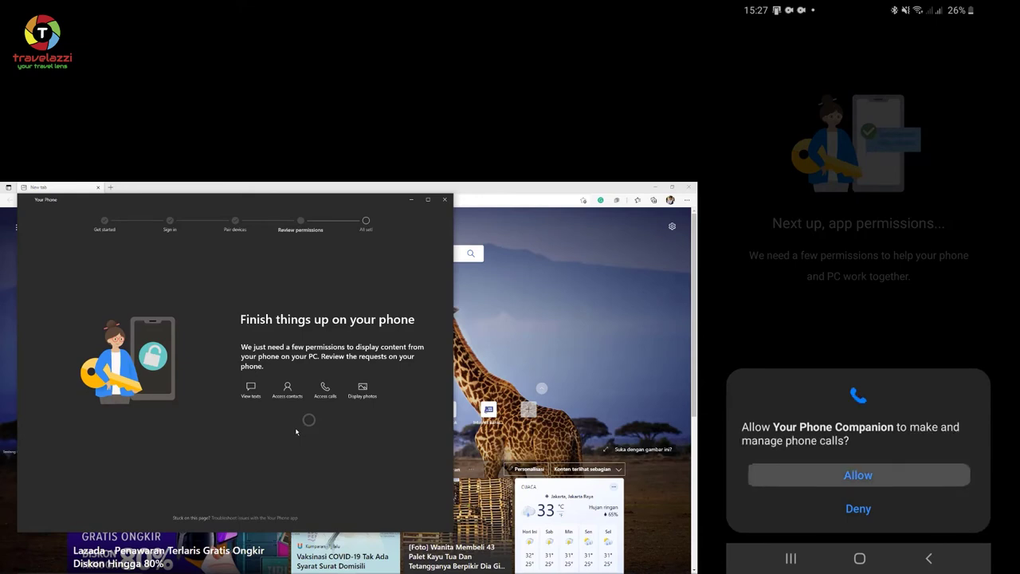
Maximize the Your Phone window while linking completes on the phone
{"action": "left_click", "coordinate": [428, 200]}
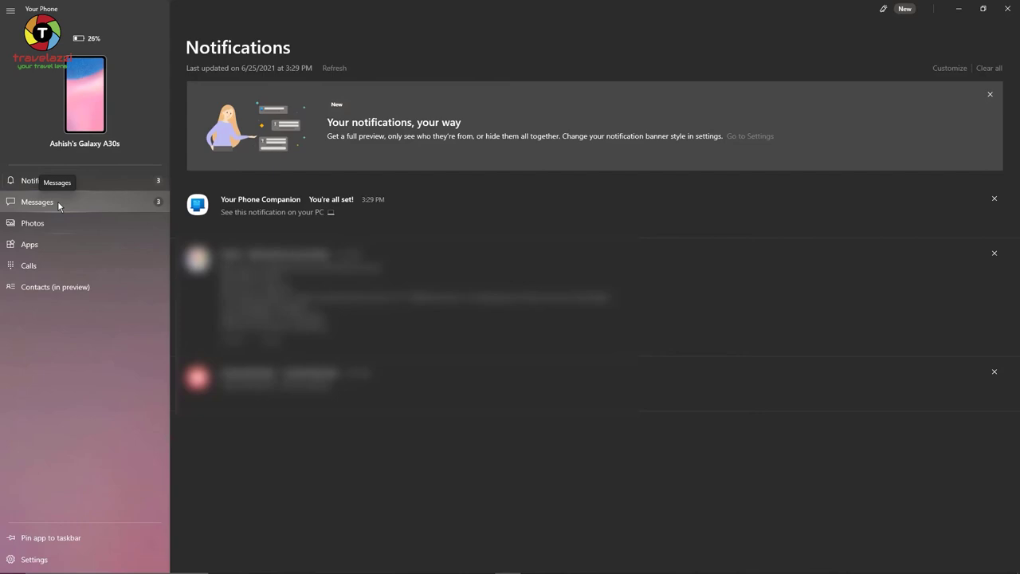
View the phone's Messages, scroll through its Photos gallery, then show the Apps list
{"action": "left_click", "coordinate": [58, 203]}
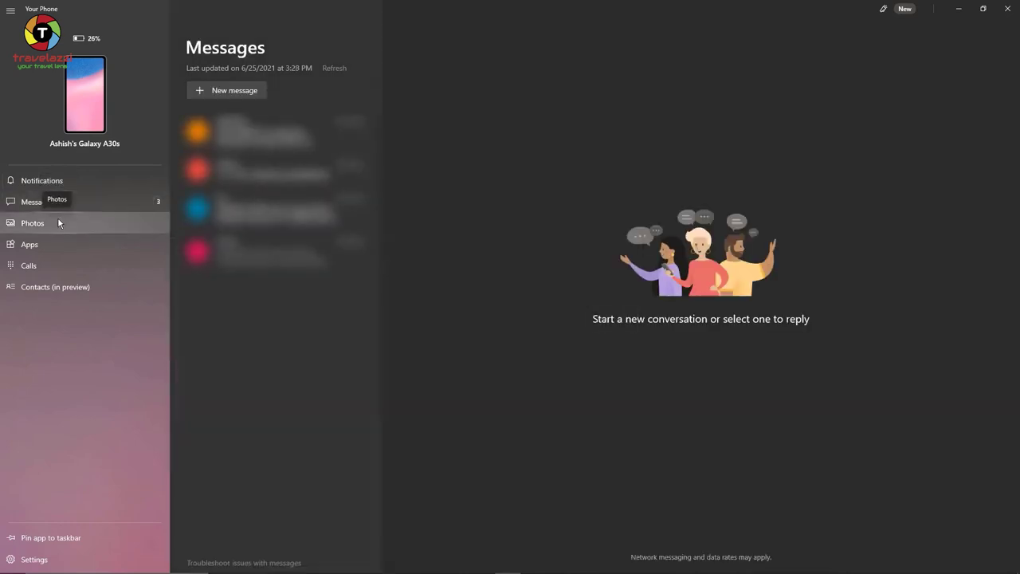
{"action": "left_click", "coordinate": [59, 223]}
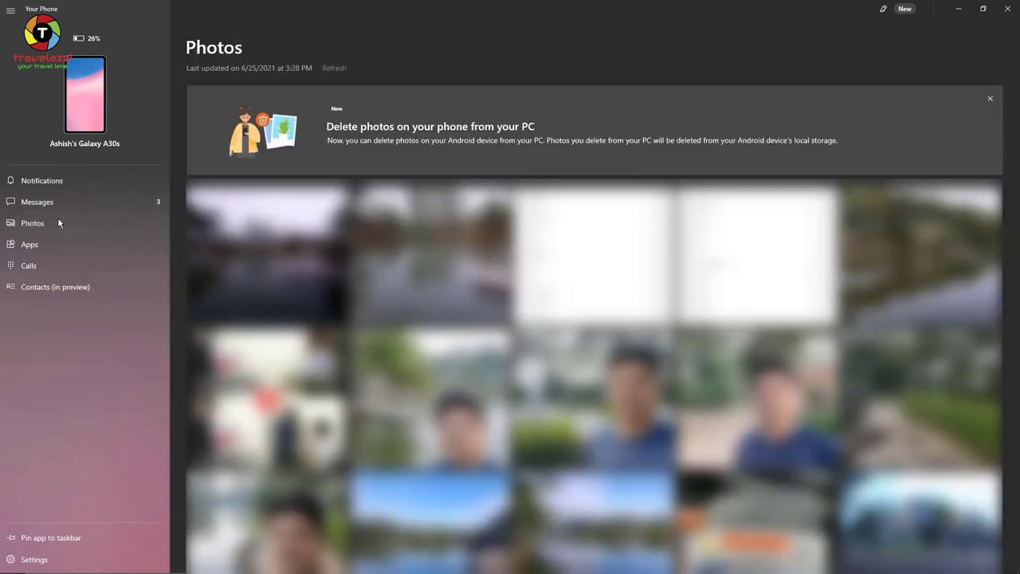
{"action": "scroll", "coordinate": [593, 375], "scroll_direction": "down", "scroll_amount": 3}
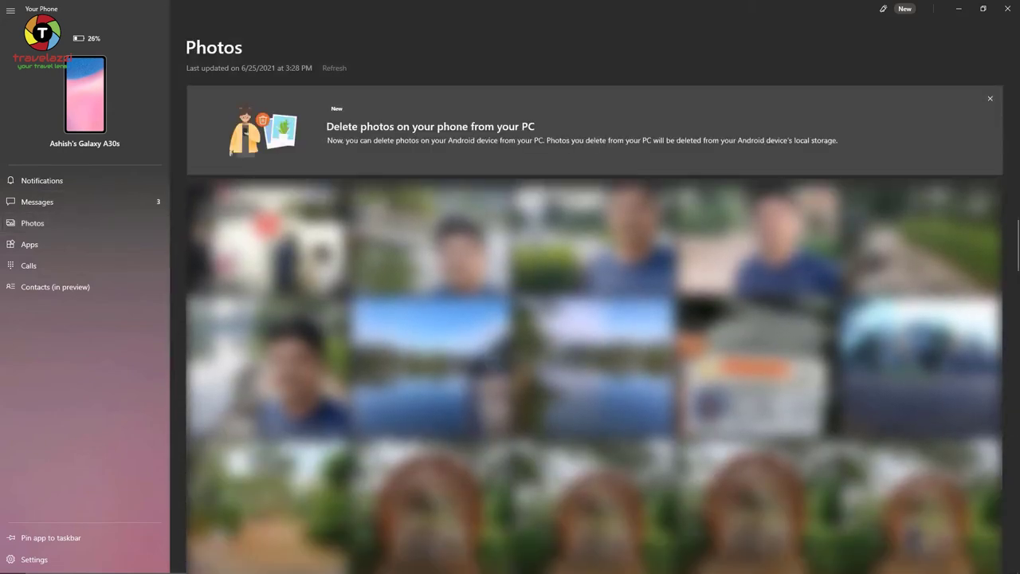
{"action": "scroll", "coordinate": [491, 360], "scroll_direction": "down", "scroll_amount": 2}
{"action": "scroll", "coordinate": [491, 360], "scroll_direction": "down", "scroll_amount": 2}
{"action": "scroll", "coordinate": [491, 360], "scroll_direction": "down", "scroll_amount": 2}
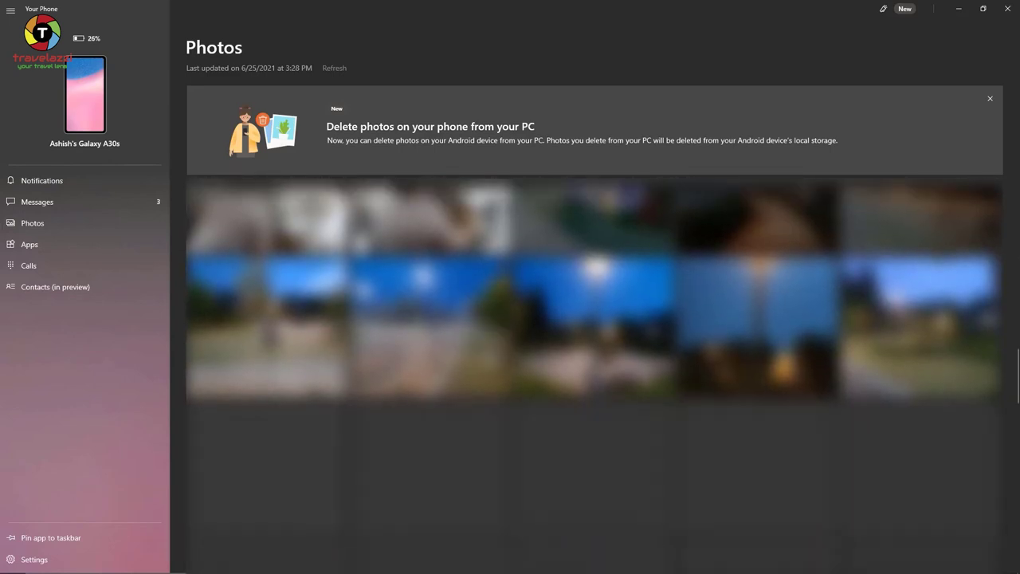
{"action": "scroll", "coordinate": [490, 360], "scroll_direction": "down", "scroll_amount": 1}
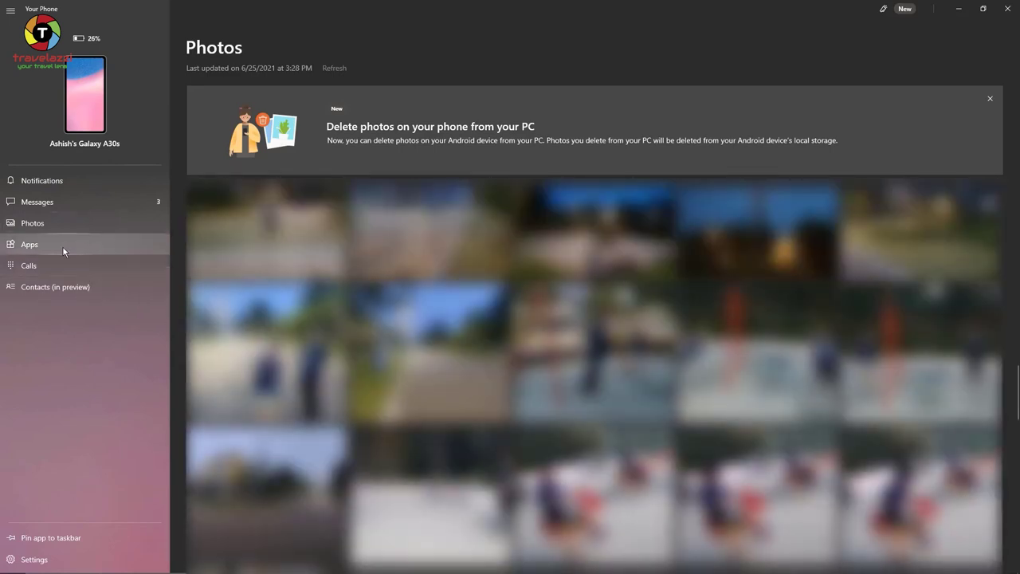
{"action": "left_click", "coordinate": [63, 248]}
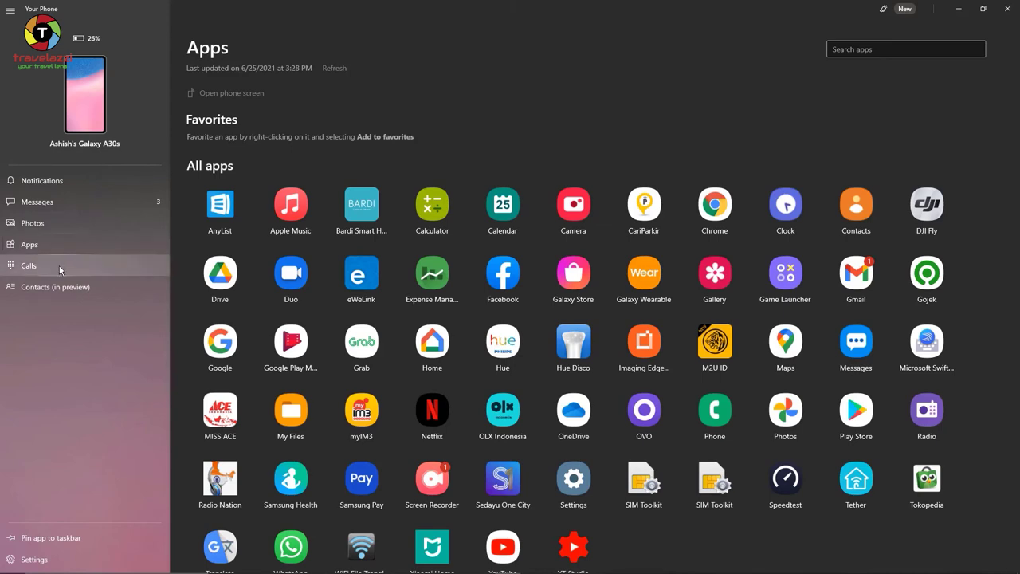
Go to Calls in the sidebar and begin call setup with Get started
{"action": "left_click", "coordinate": [59, 265]}
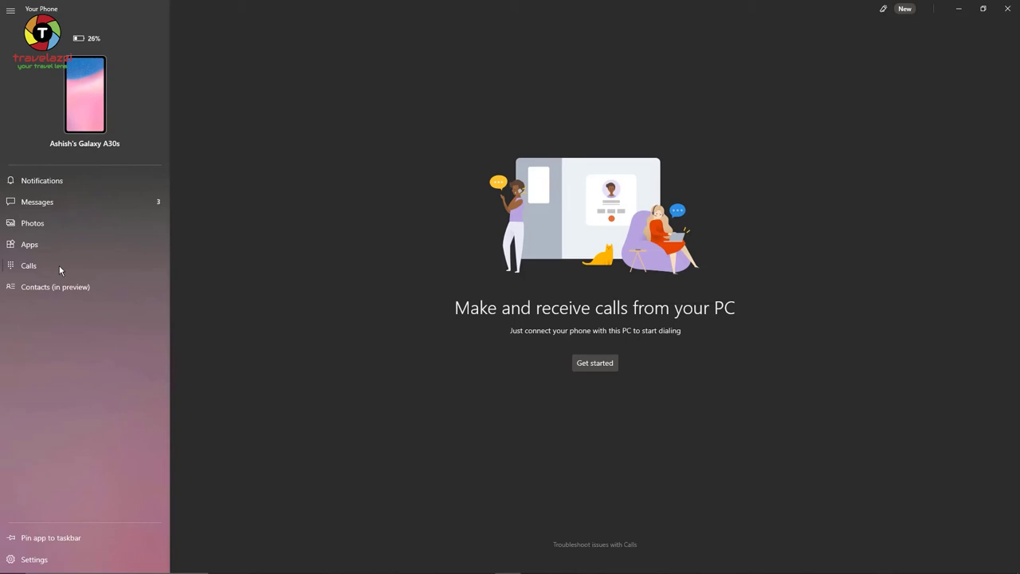
{"action": "left_click", "coordinate": [604, 368]}
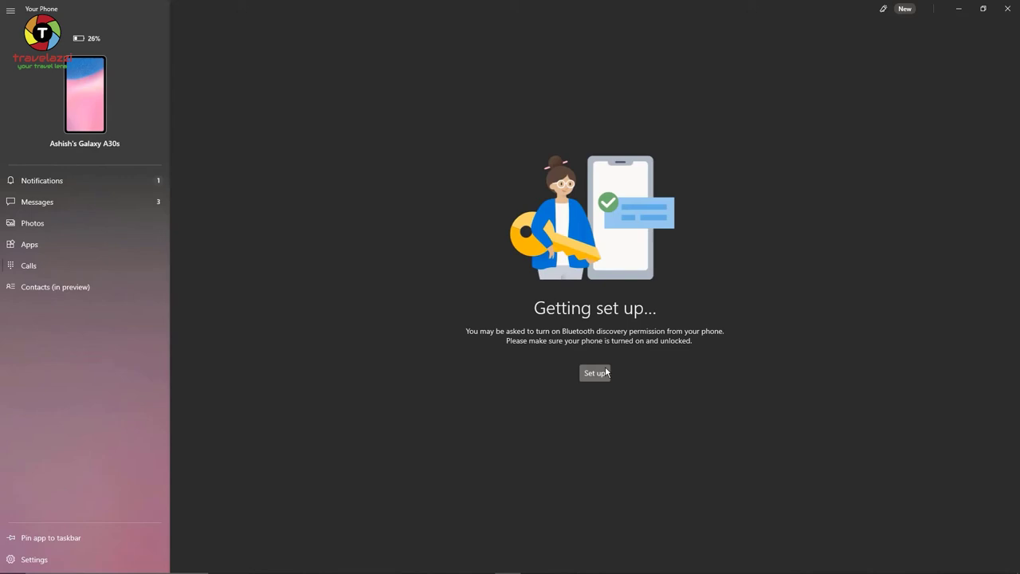
Start Bluetooth setup and confirm the pairing PIN matches the Galaxy A30s
{"action": "left_click", "coordinate": [603, 373]}
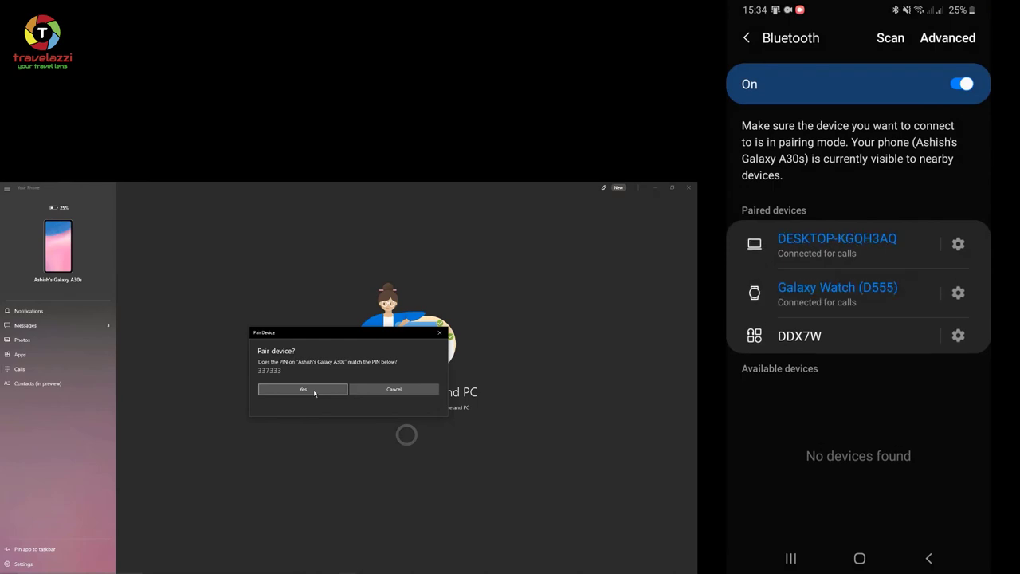
{"action": "left_click", "coordinate": [314, 390]}
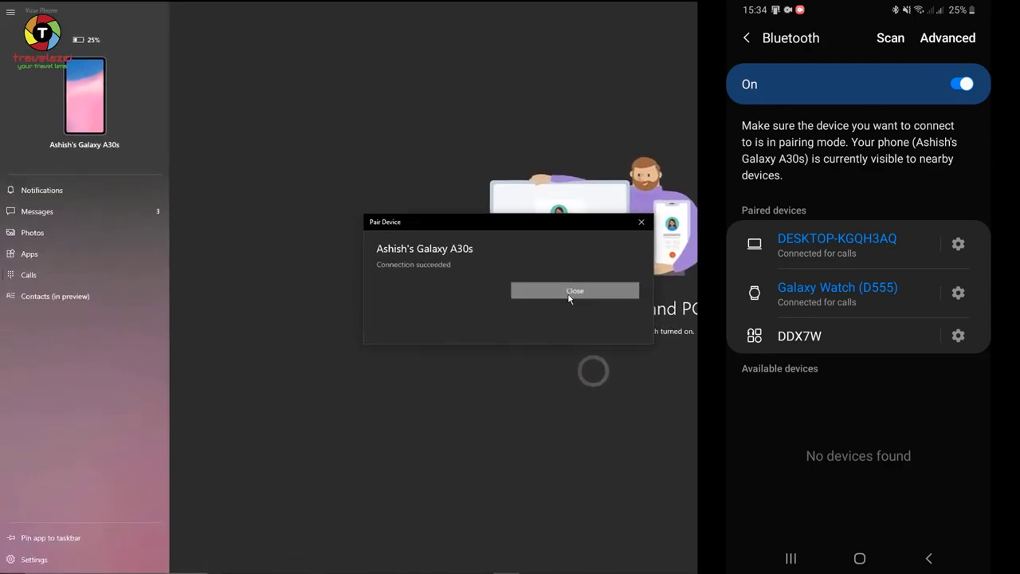
Close the pairing dialog and send permission to show the phone's recent calls
{"action": "left_click", "coordinate": [569, 292]}
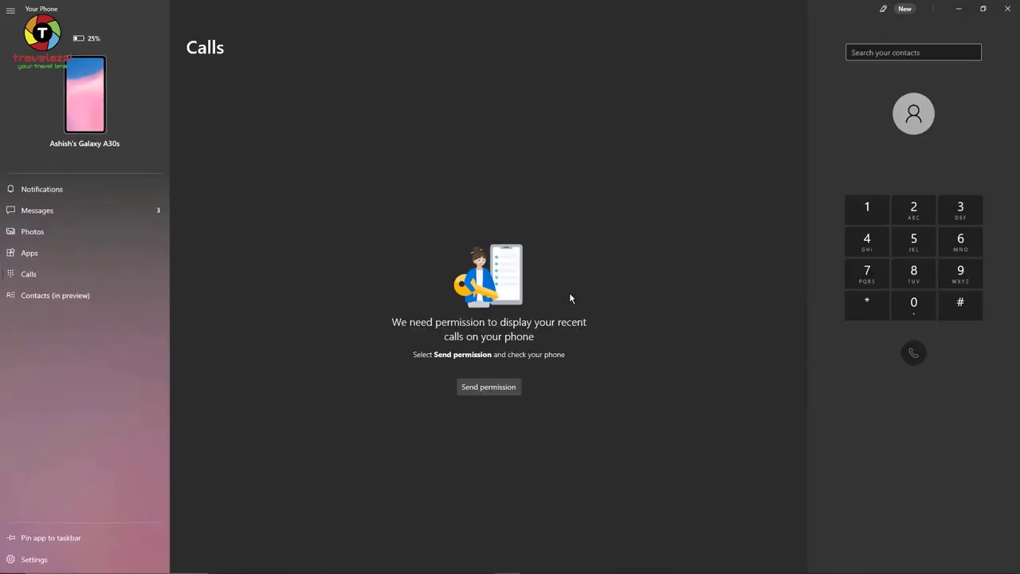
{"action": "left_click", "coordinate": [493, 390]}
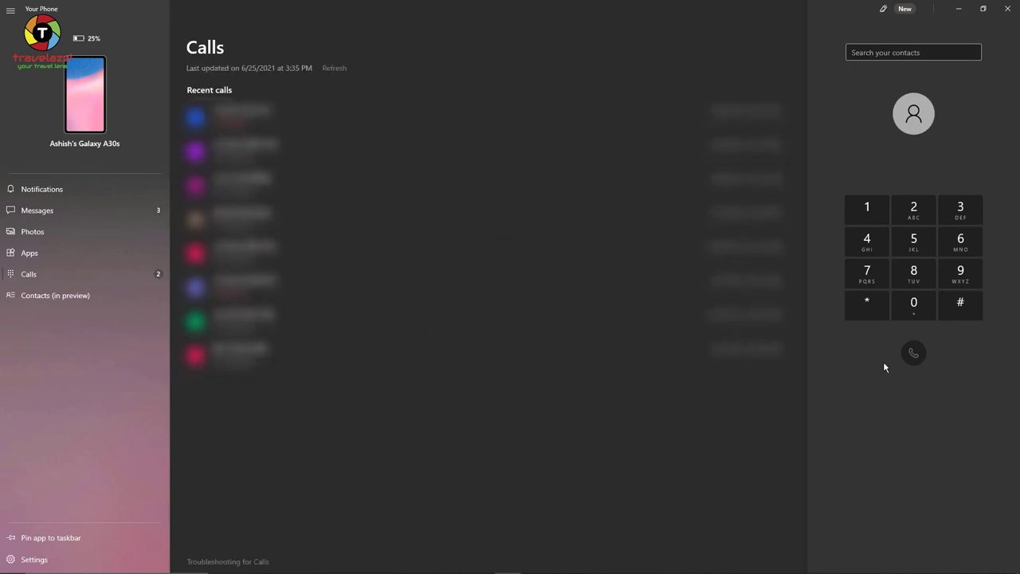
Key in the phone number on the dial pad, call it through the linked phone, then hang up
{"action": "left_click", "coordinate": [908, 316]}
{"action": "left_click", "coordinate": [913, 274]}
{"action": "left_click", "coordinate": [925, 248]}
{"action": "left_click", "coordinate": [958, 244]}
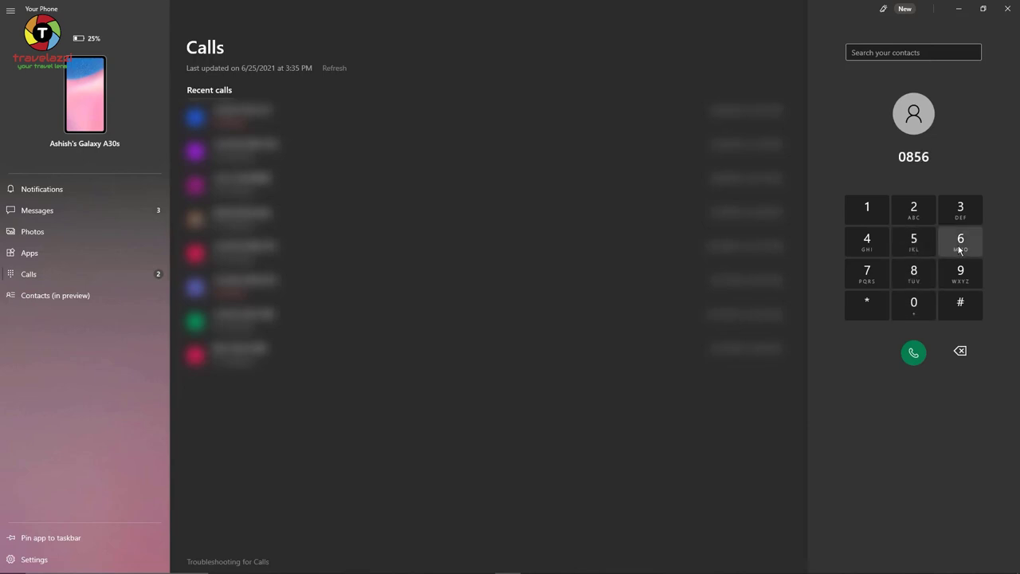
{"action": "left_click", "coordinate": [958, 273]}
{"action": "left_click", "coordinate": [958, 244]}
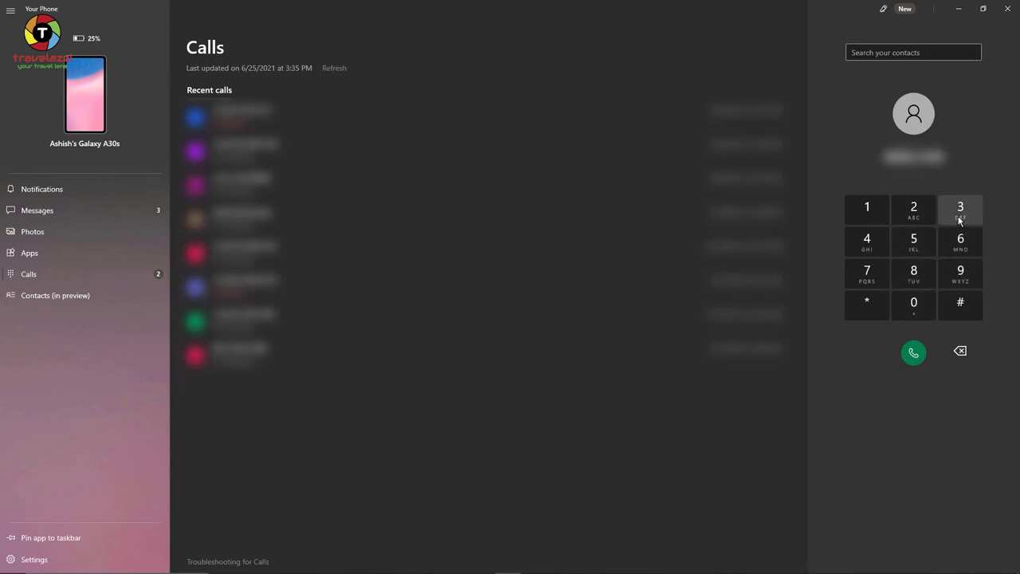
{"action": "left_click", "coordinate": [960, 208]}
{"action": "left_click", "coordinate": [864, 239]}
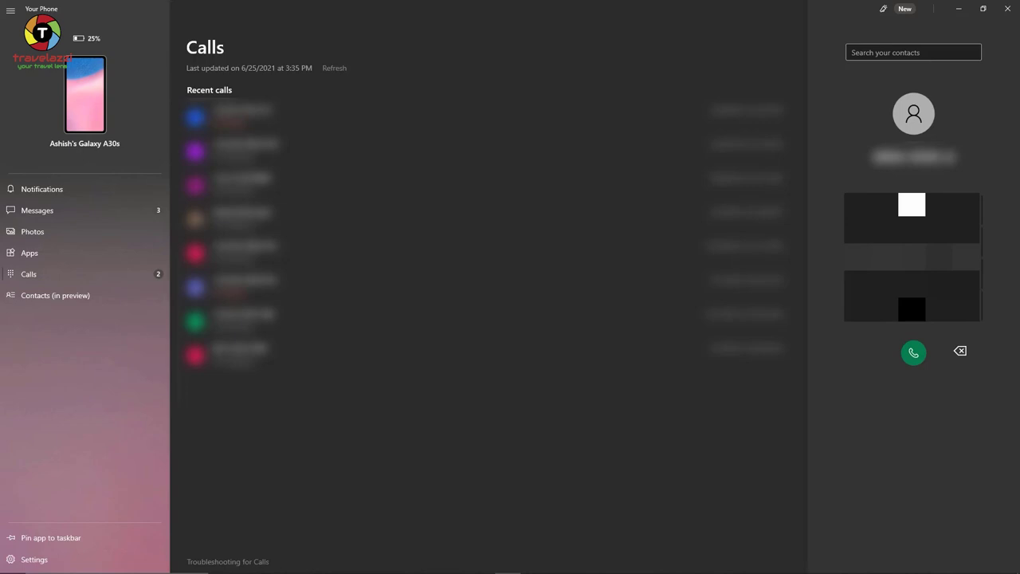
{"action": "left_click", "coordinate": [913, 273]}
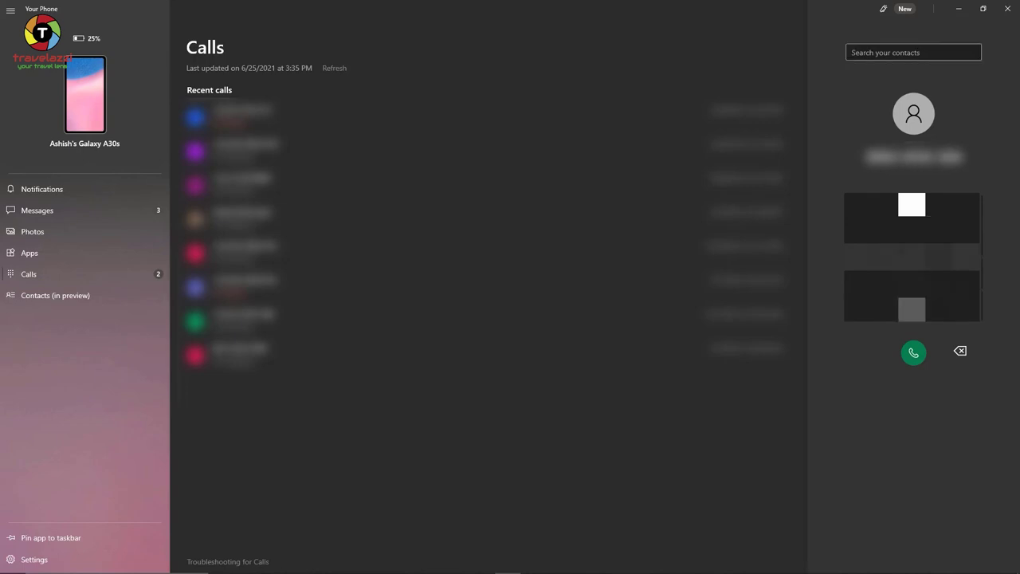
{"action": "left_click", "coordinate": [913, 353]}
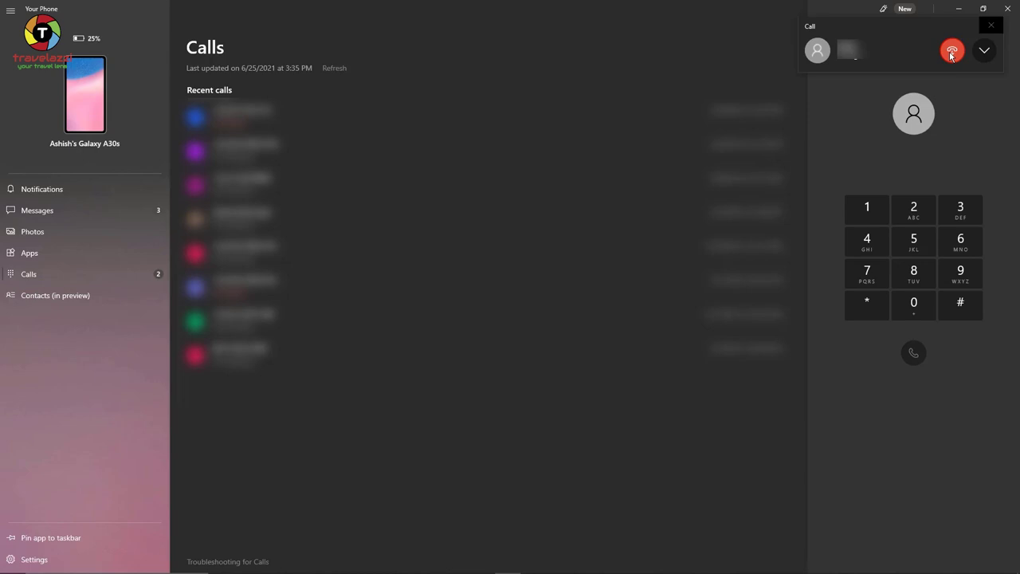
{"action": "left_click", "coordinate": [950, 52]}
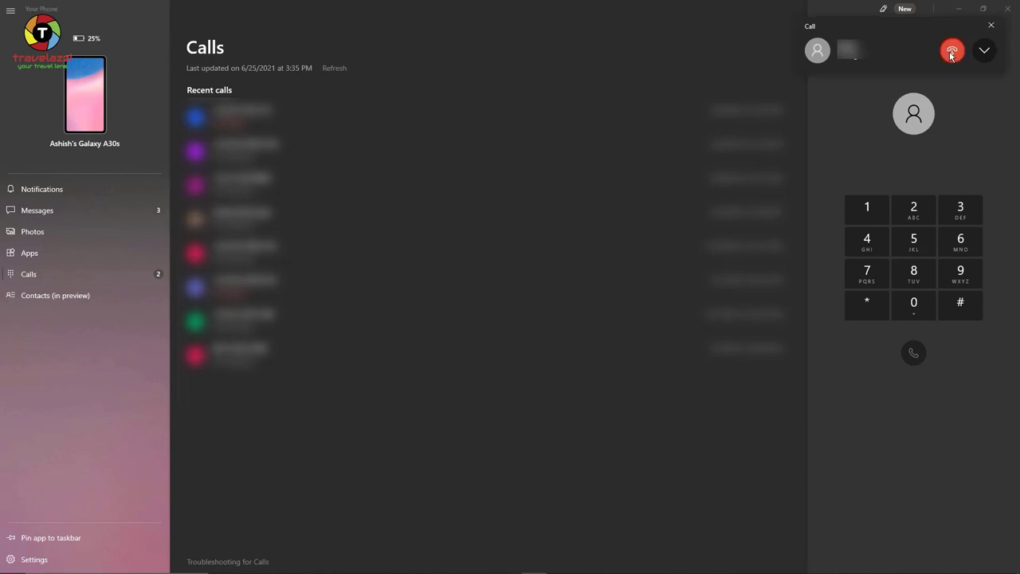